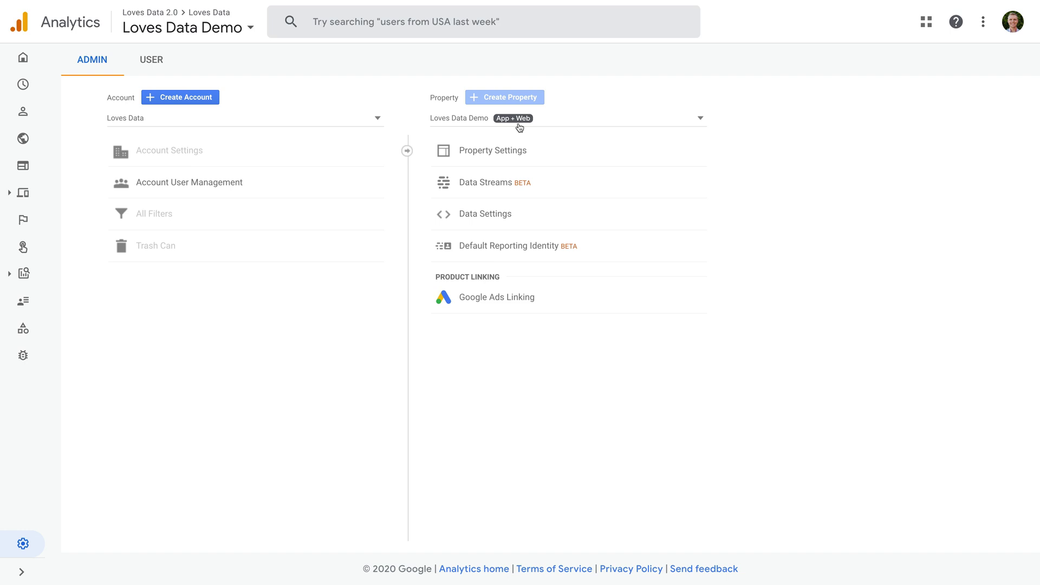
{"action": "left_click", "coordinate": [541, 121]}
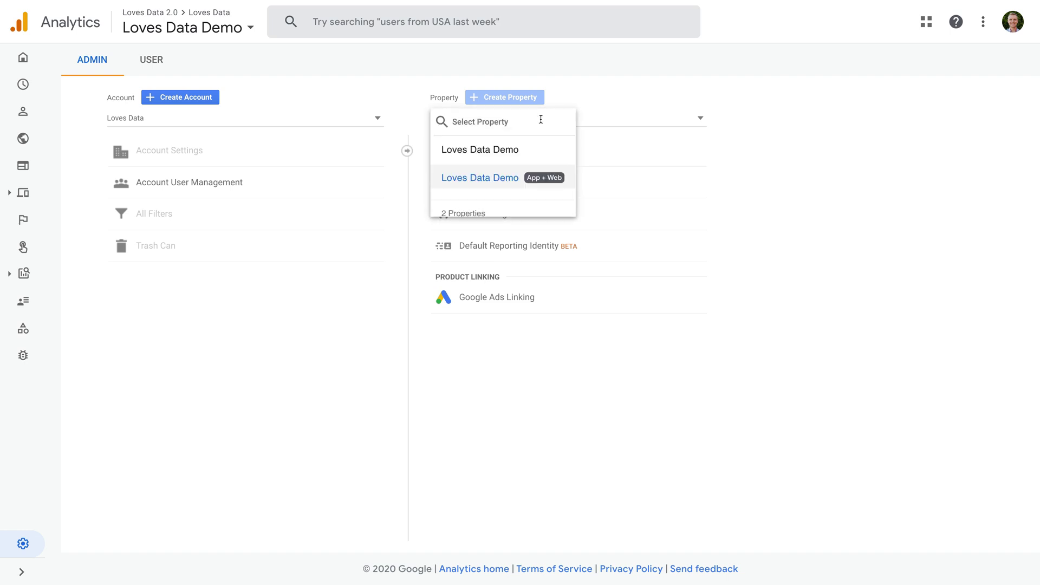
{"action": "left_click", "coordinate": [538, 153]}
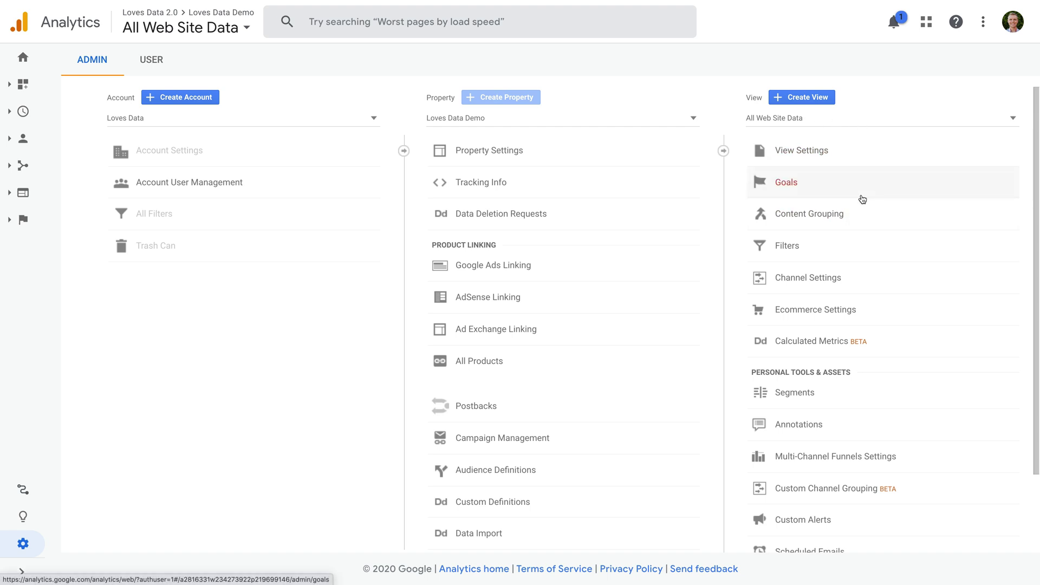
{"action": "left_click", "coordinate": [563, 122]}
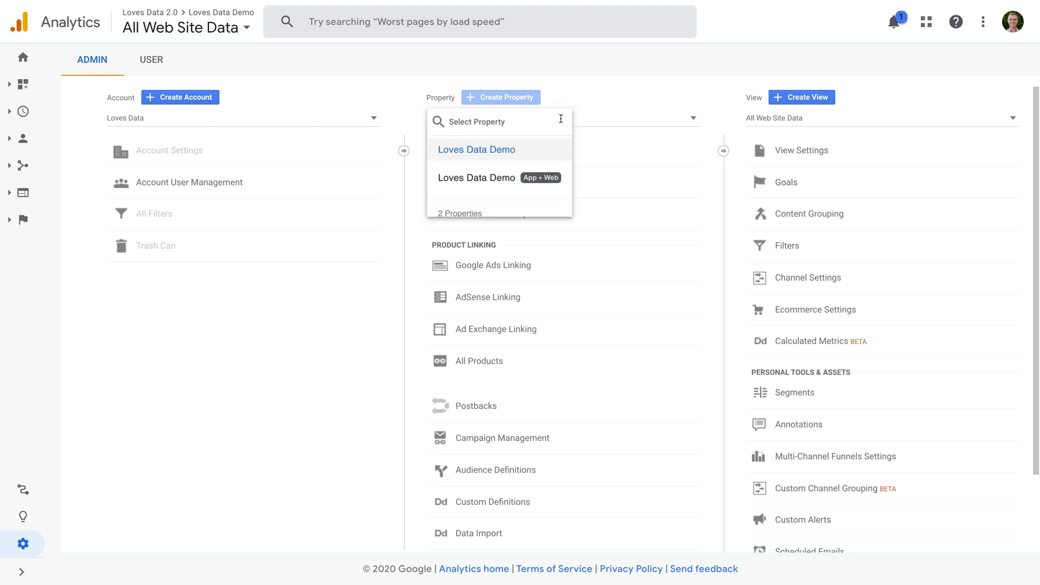
Switch back to the Loves Data Demo App + Web property in Admin.
{"action": "left_click", "coordinate": [494, 180]}
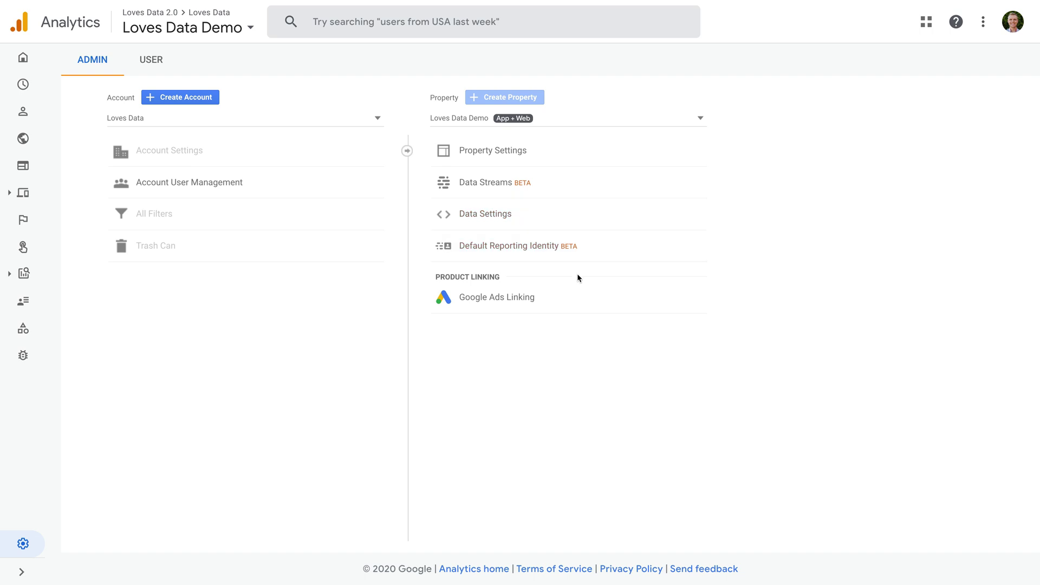
Start a new Google Ads link and select the second Google Ads account to link.
{"action": "left_click", "coordinate": [549, 300]}
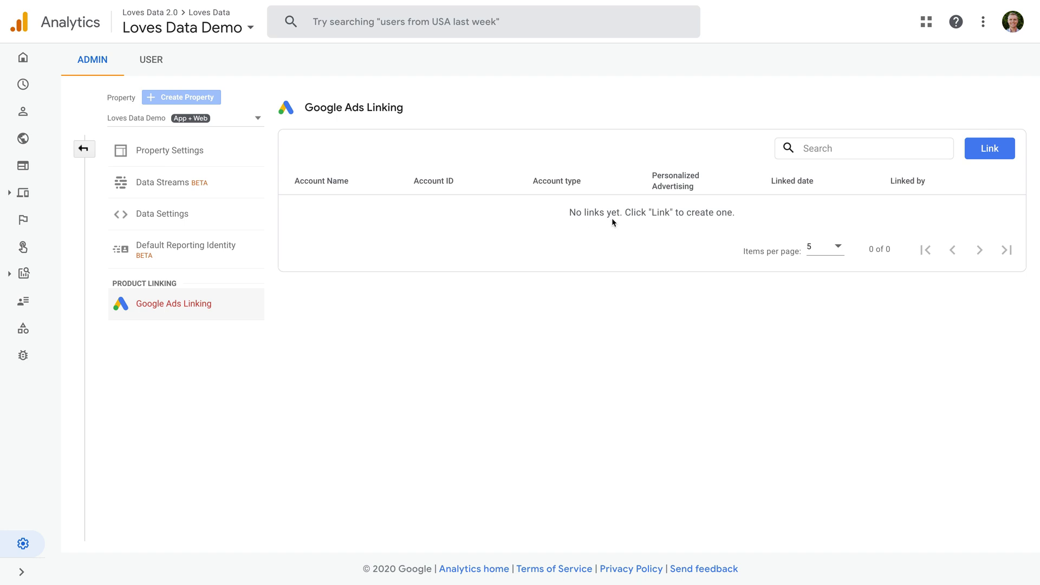
{"action": "left_click", "coordinate": [989, 149]}
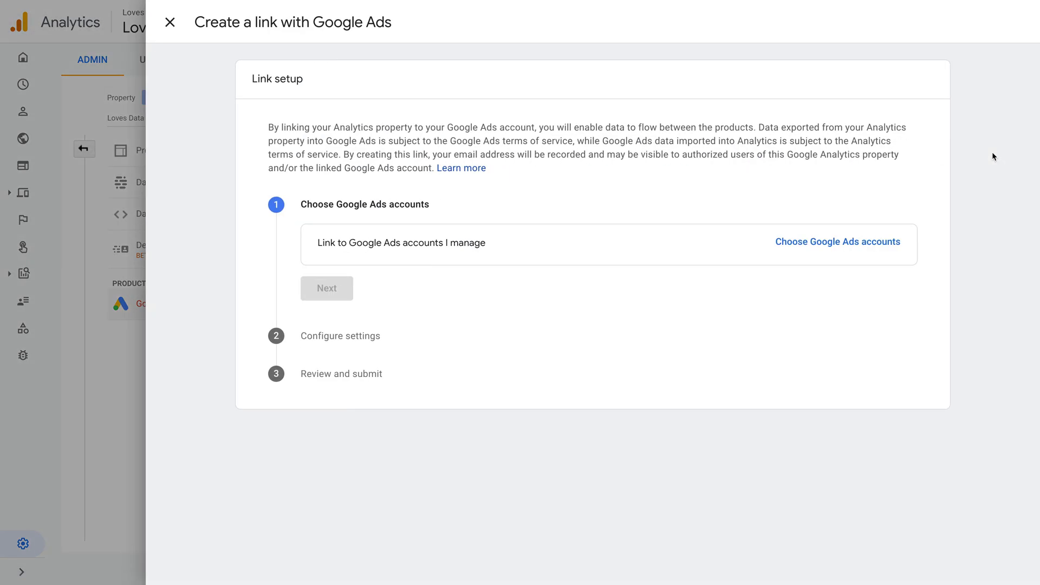
{"action": "left_click", "coordinate": [869, 243]}
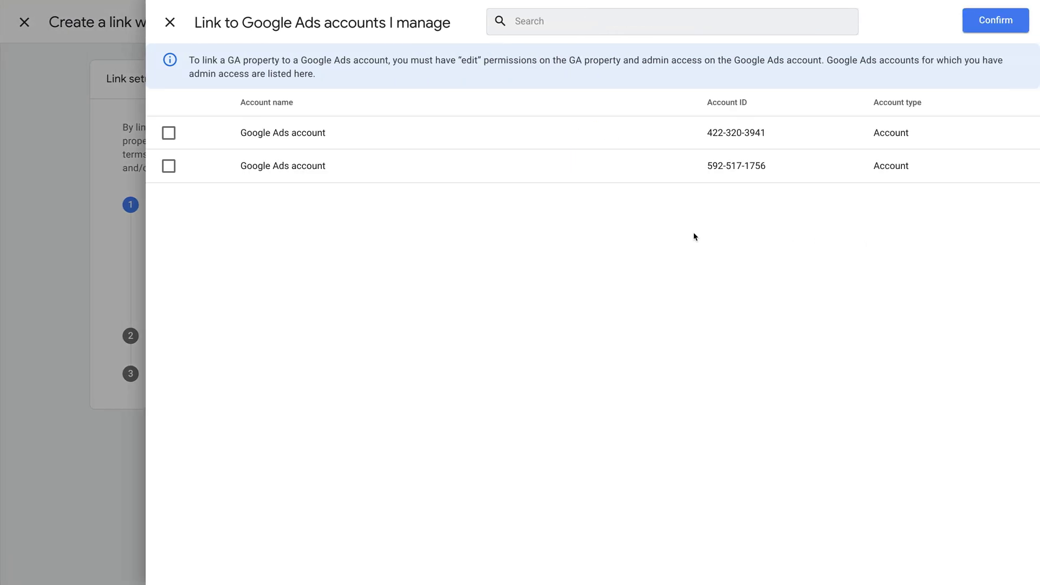
{"action": "left_click", "coordinate": [170, 167]}
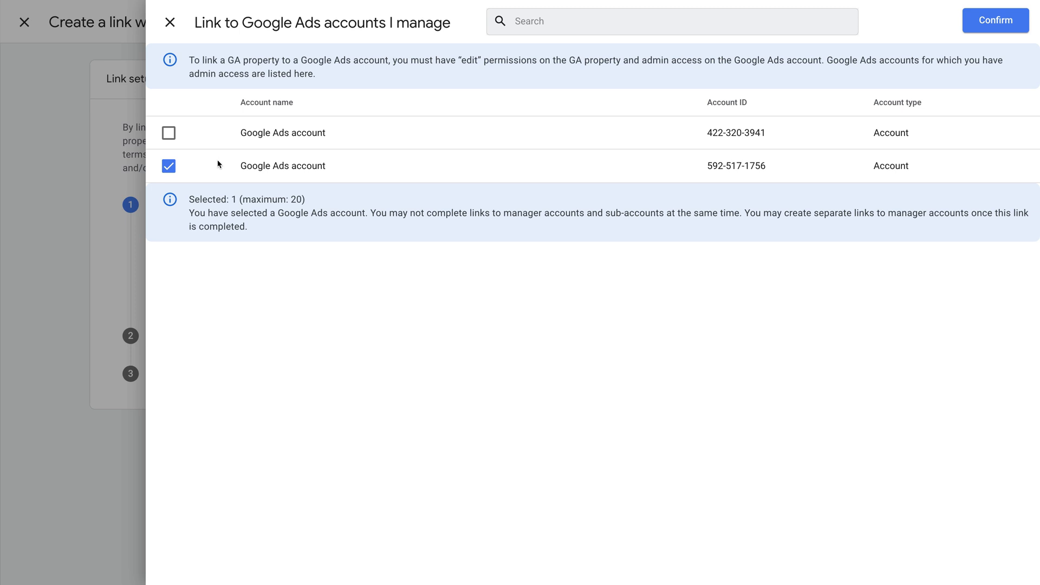
{"action": "left_click", "coordinate": [1015, 27]}
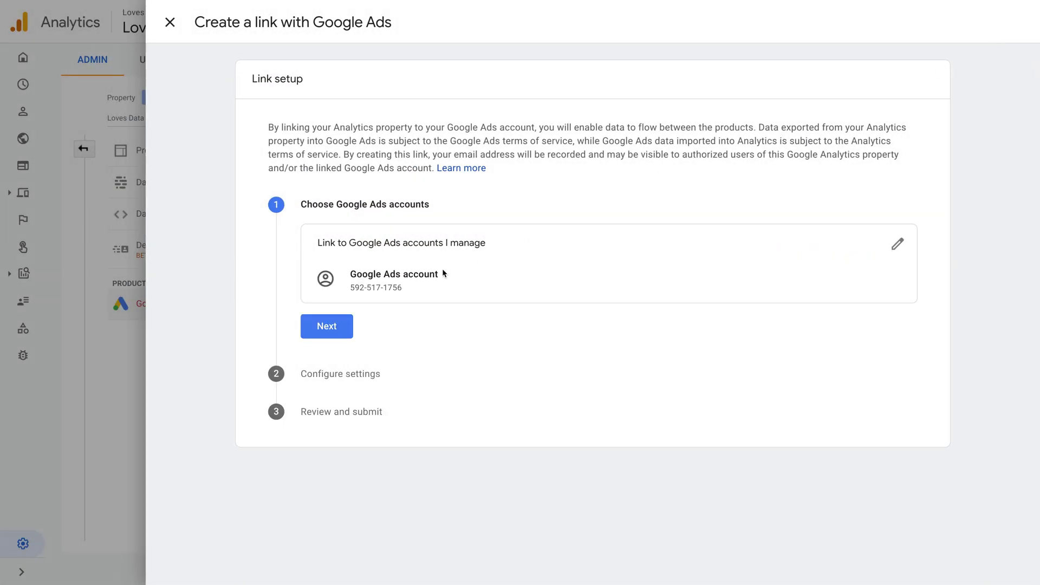
Leave Personalized Advertising enabled in the link settings and proceed to Review and submit.
{"action": "left_click", "coordinate": [343, 335]}
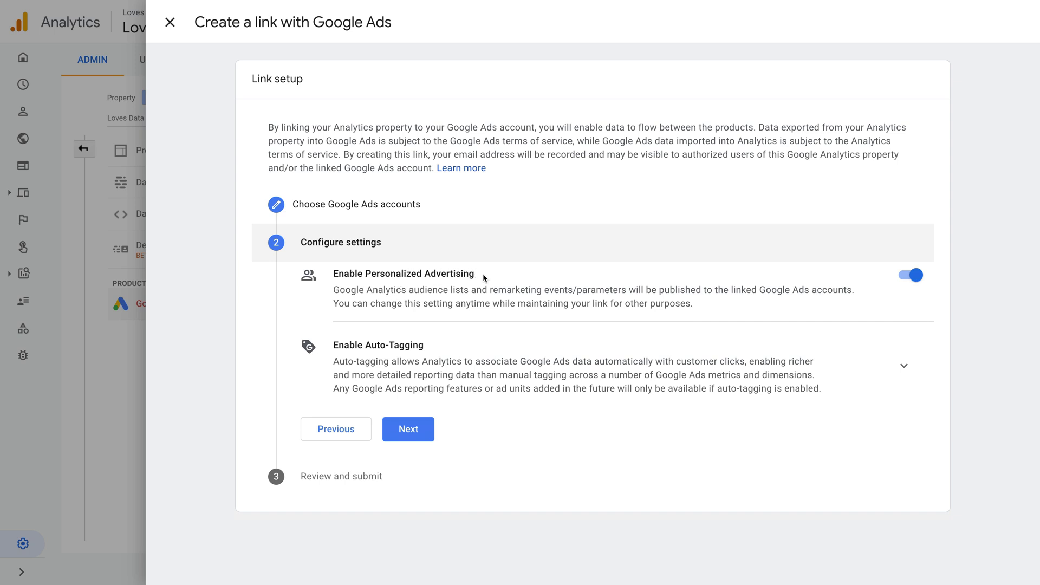
{"action": "left_click", "coordinate": [914, 276]}
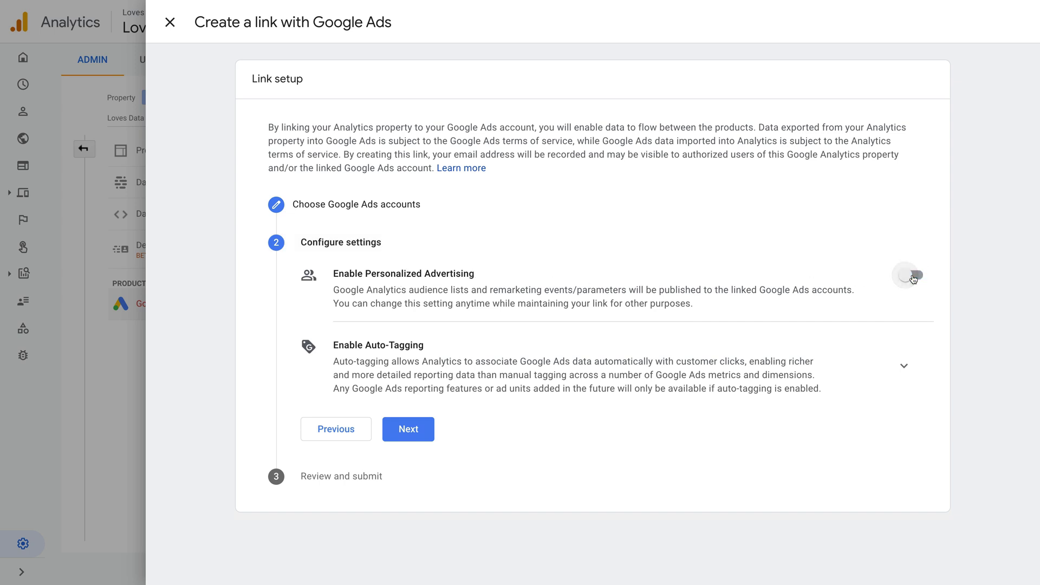
{"action": "left_click", "coordinate": [913, 276]}
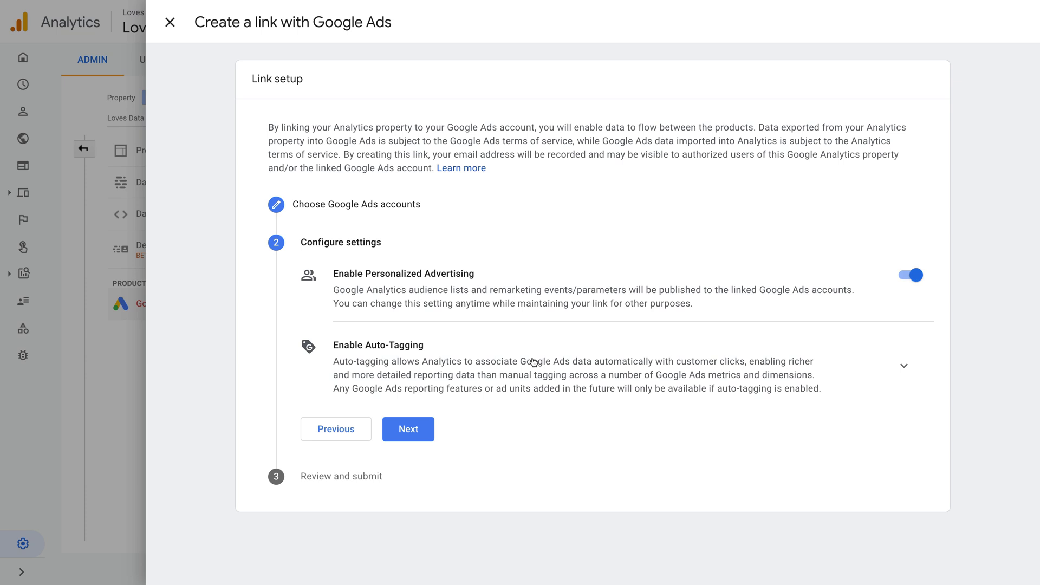
{"action": "left_click", "coordinate": [432, 425]}
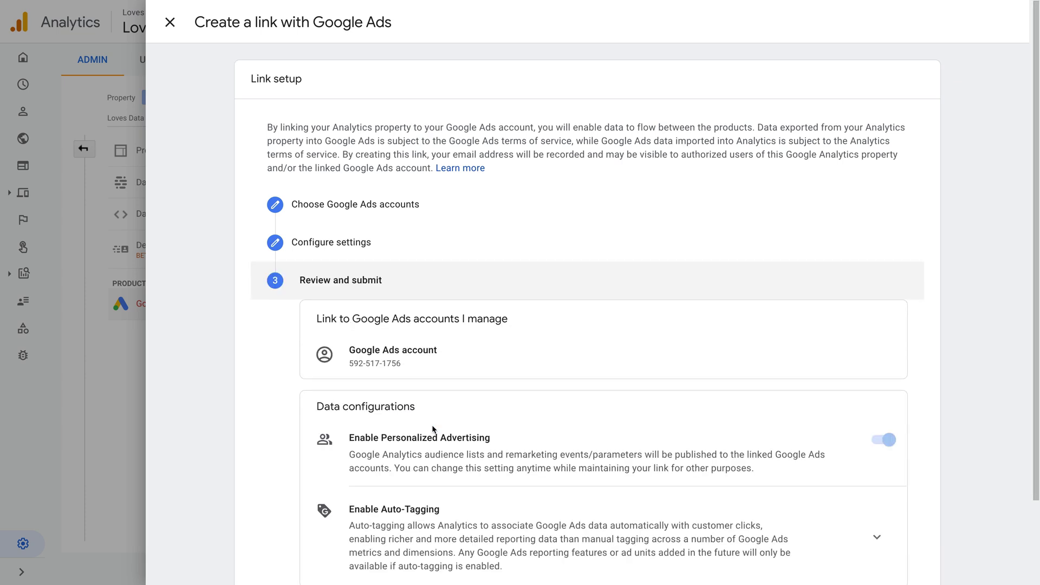
{"action": "scroll", "coordinate": [433, 429], "scroll_direction": "down", "scroll_amount": 2}
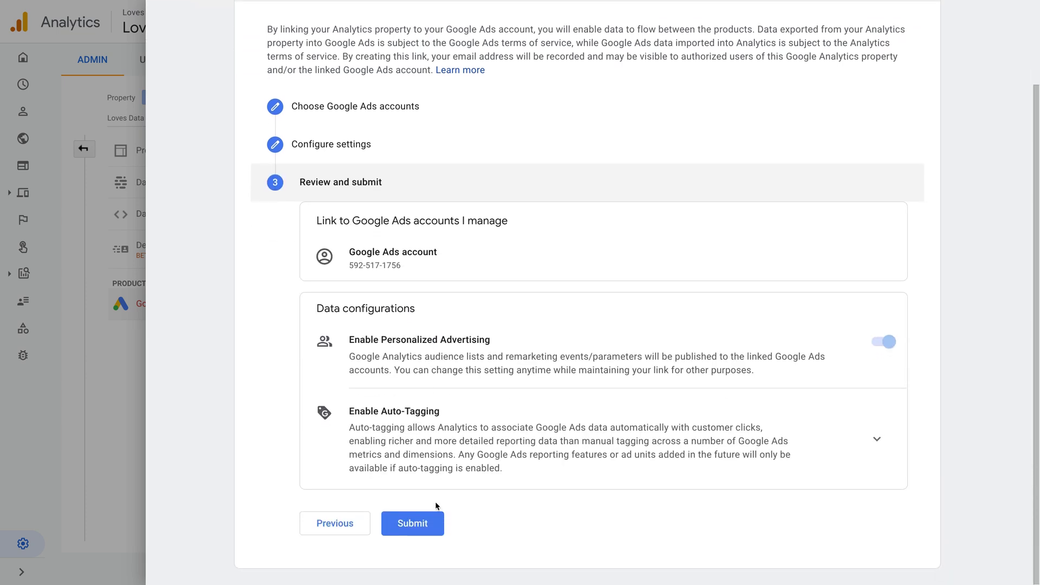
Submit the Google Ads link and close the confirmation panel.
{"action": "left_click", "coordinate": [436, 518]}
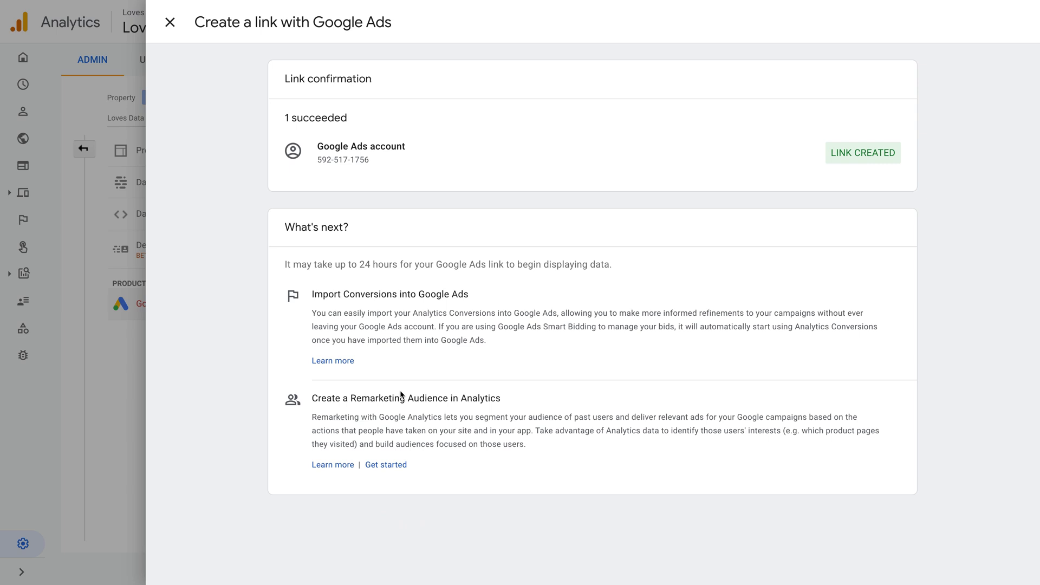
{"action": "left_click", "coordinate": [170, 24]}
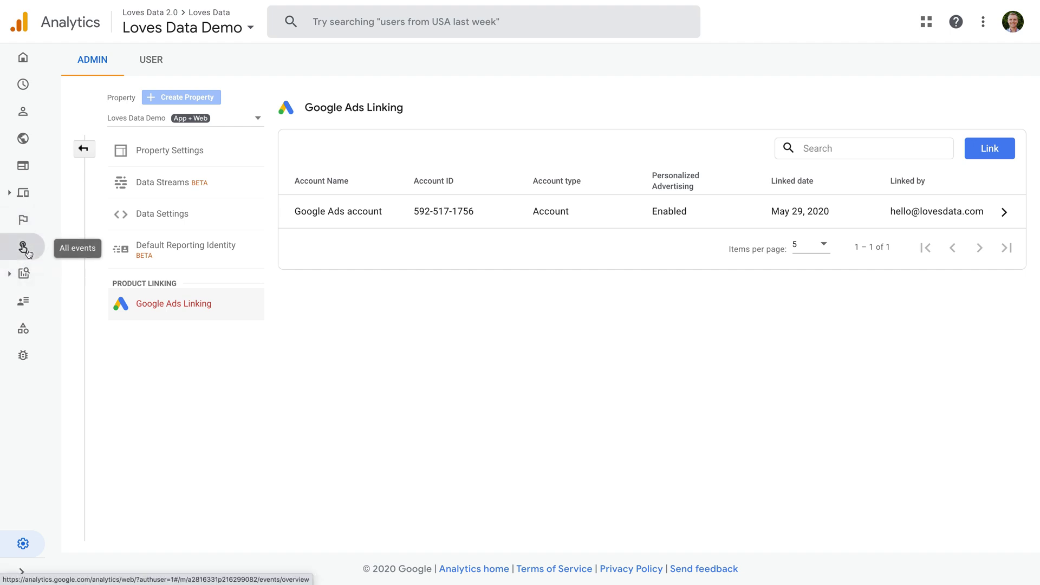
From the property's Audiences list, start a new custom audience from scratch.
{"action": "left_click", "coordinate": [25, 302]}
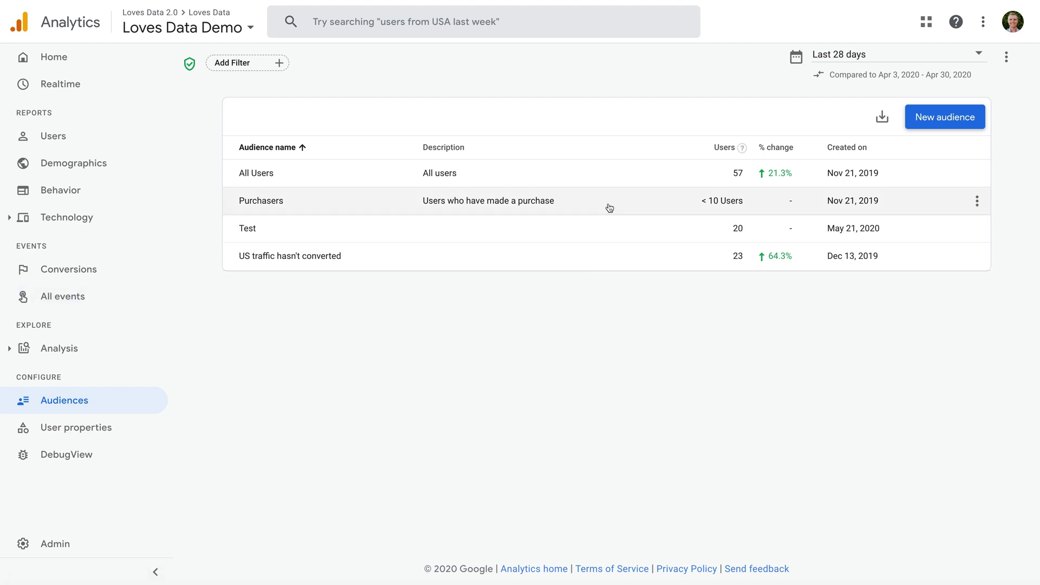
{"action": "left_click", "coordinate": [939, 124]}
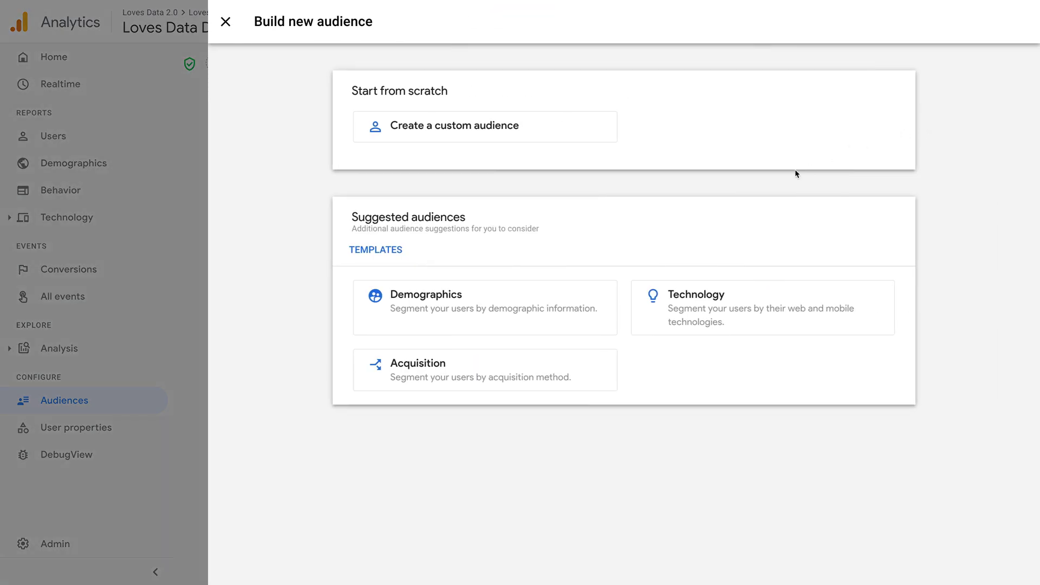
{"action": "left_click", "coordinate": [537, 135]}
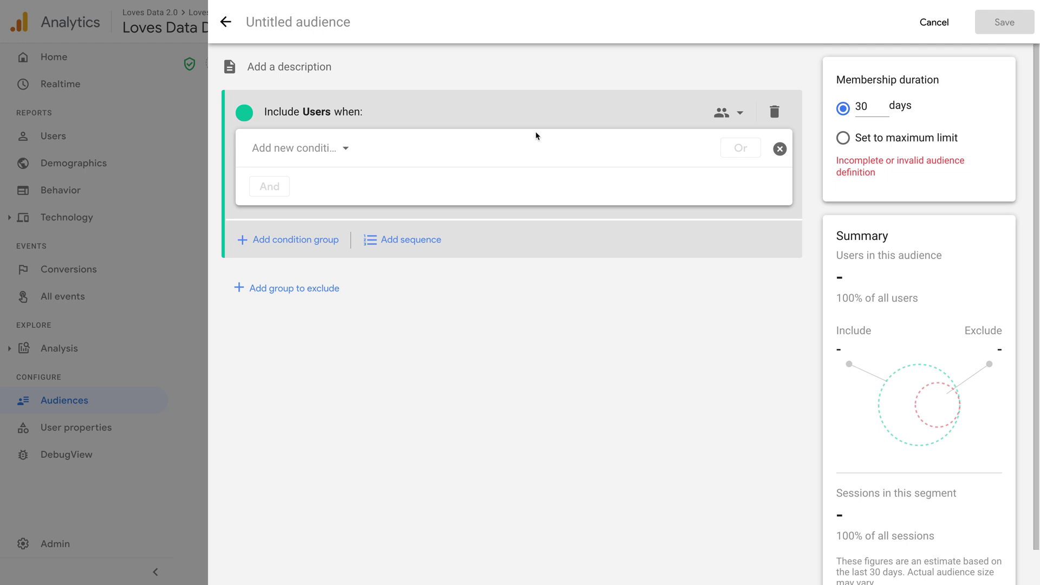
Name the audience 'Organic Blog Users' and include users whose acquired campaign medium contains 'organic'.
{"action": "left_click", "coordinate": [311, 24]}
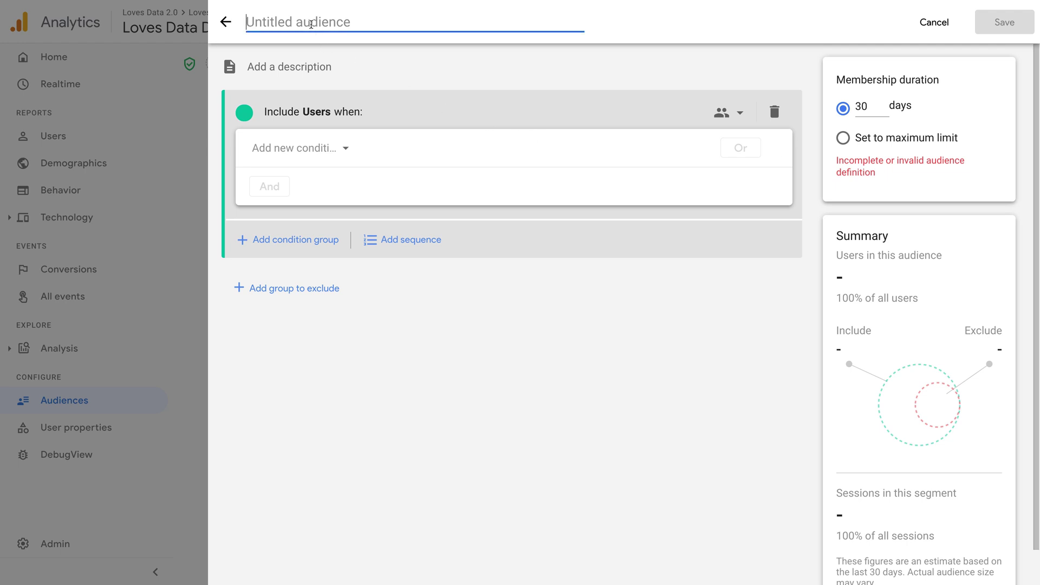
{"action": "type", "text": "Orga"}
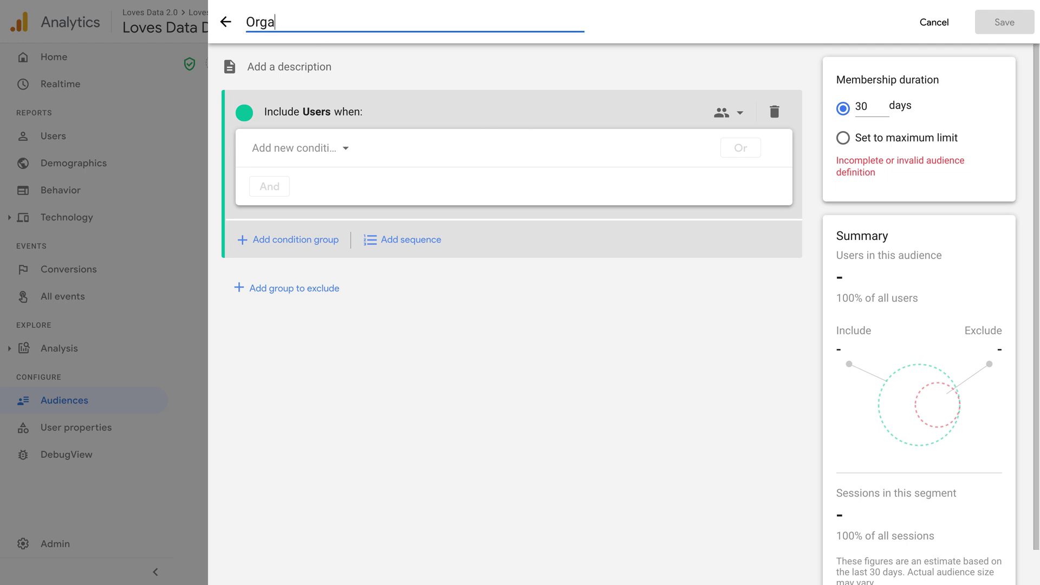
{"action": "type", "text": "nic Blog Users"}
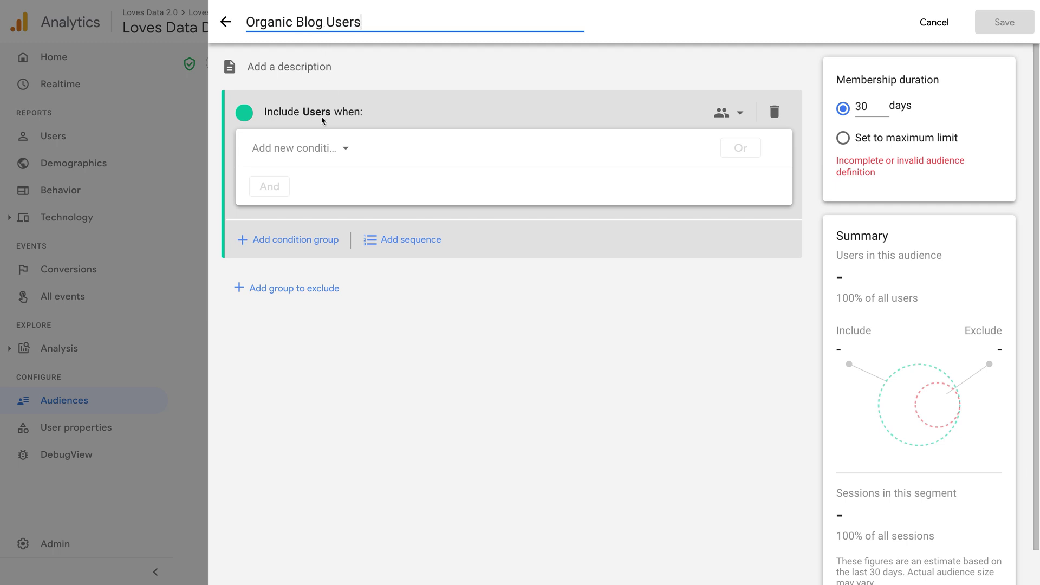
{"action": "left_click", "coordinate": [312, 149]}
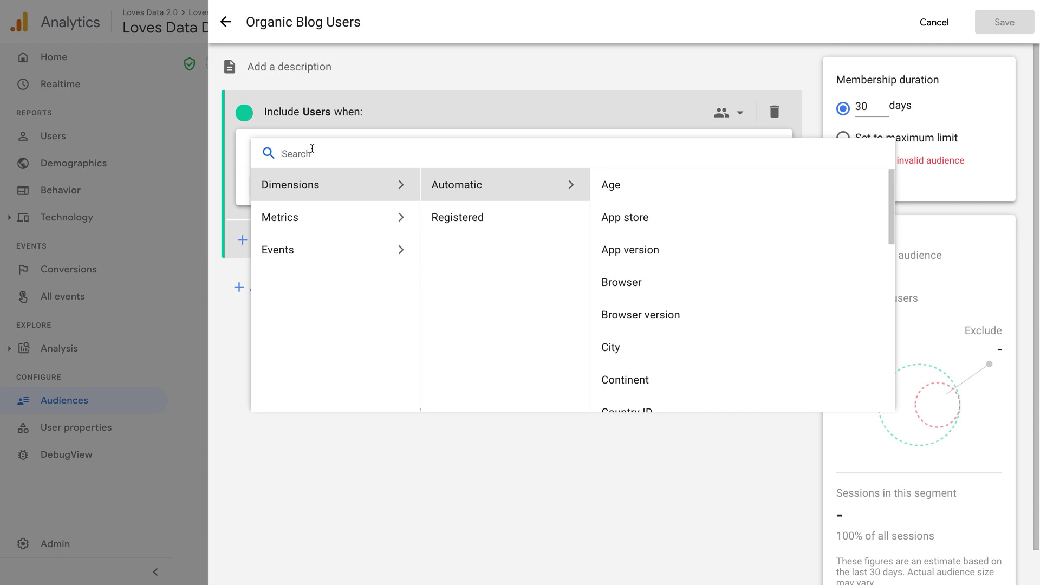
{"action": "type", "text": "mediu"}
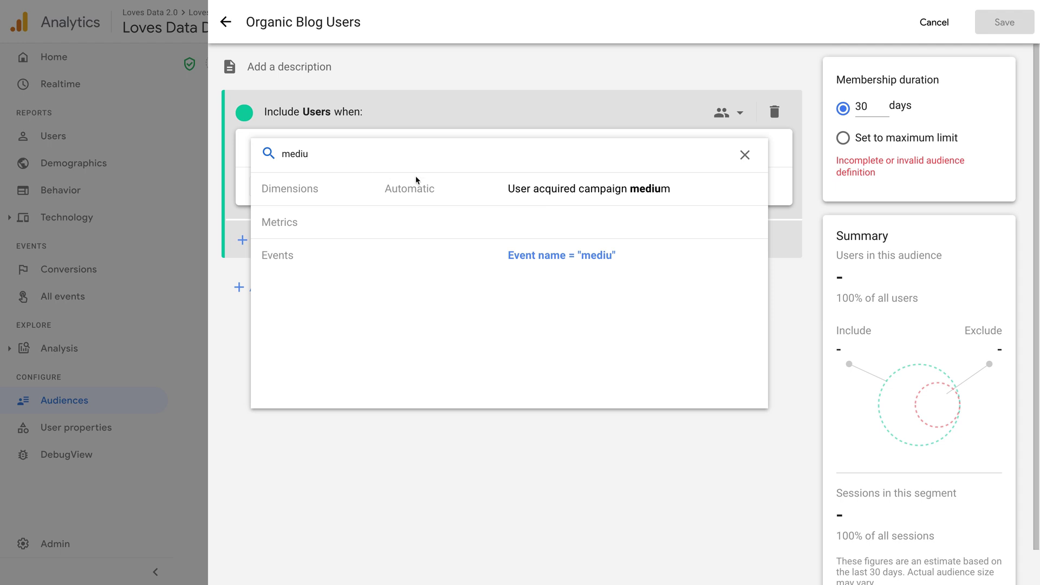
{"action": "left_click", "coordinate": [620, 200]}
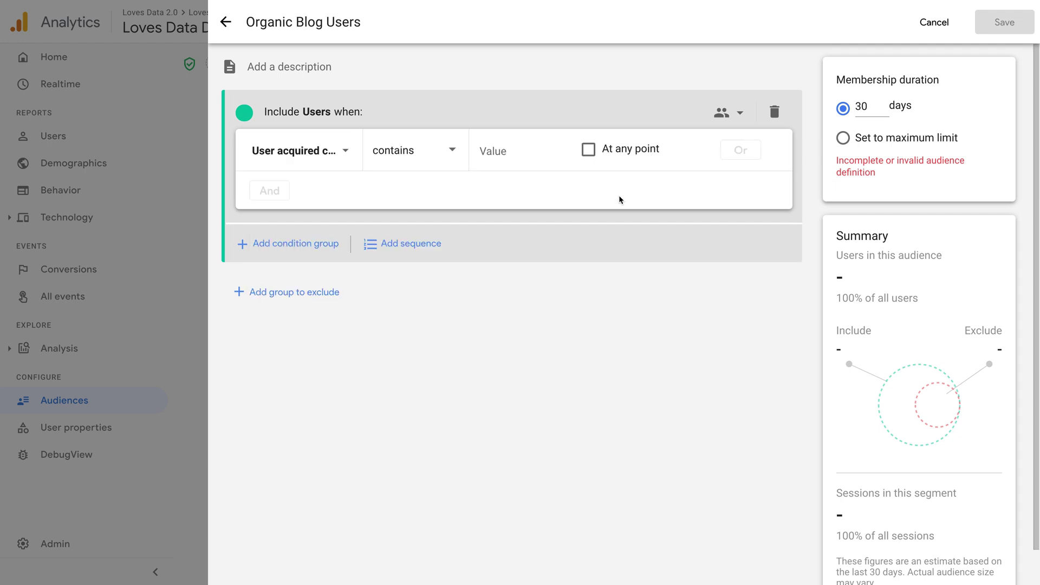
{"action": "left_click", "coordinate": [500, 152]}
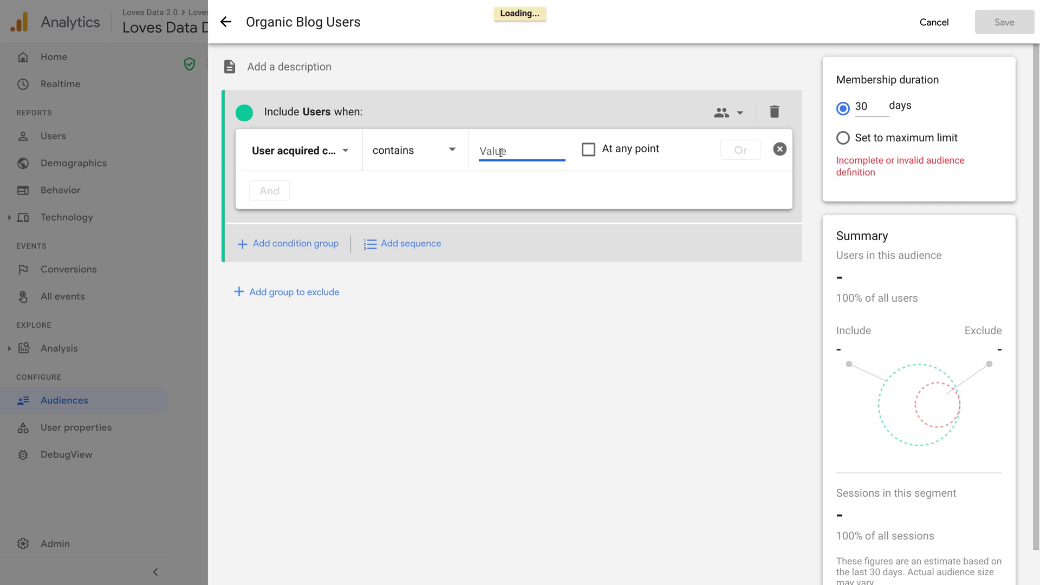
{"action": "type", "text": "organic"}
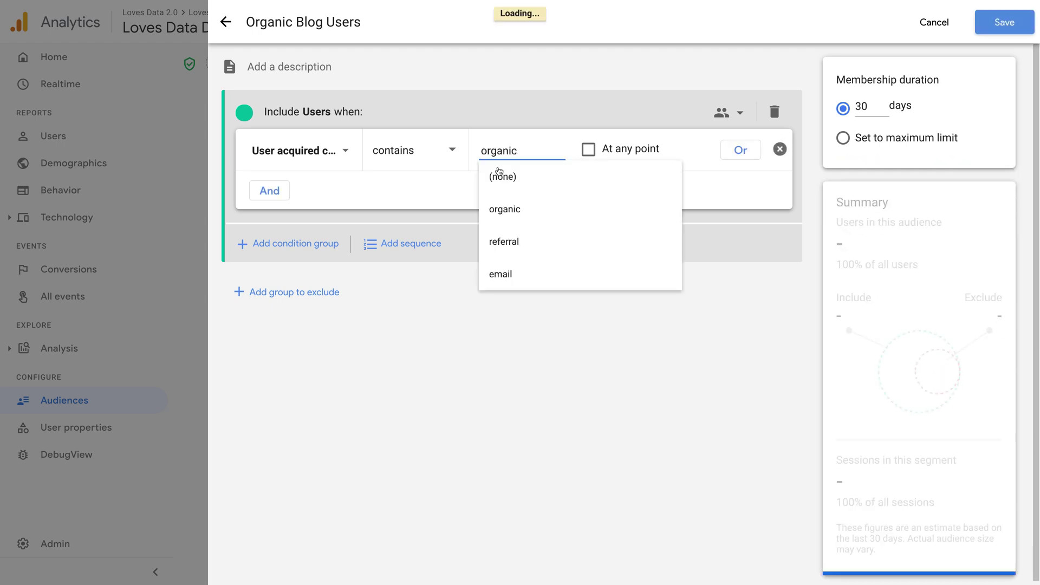
{"action": "left_click", "coordinate": [504, 209]}
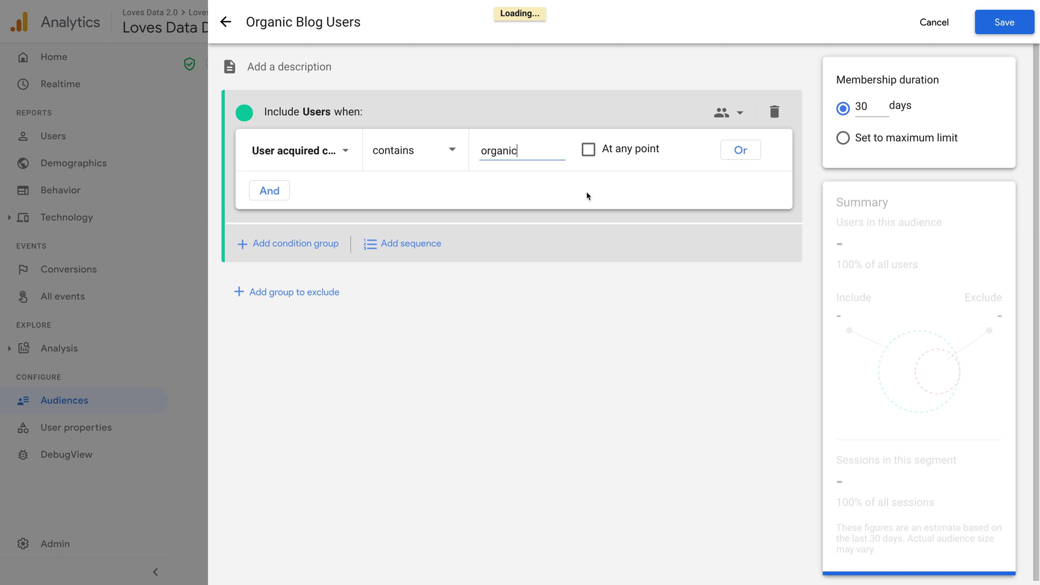
{"action": "left_click", "coordinate": [269, 191]}
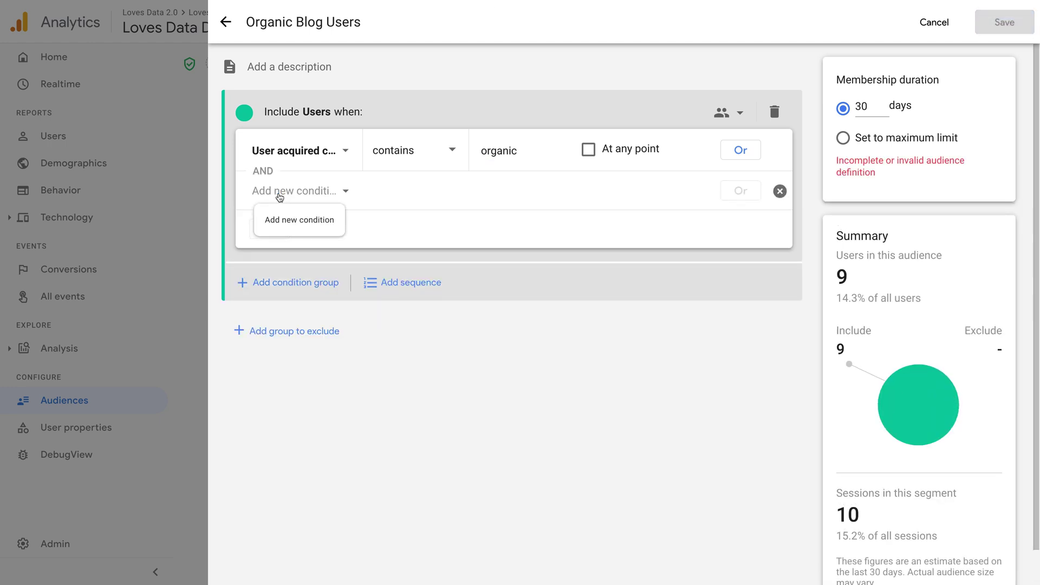
Add a page_view event as the second audience condition.
{"action": "left_click", "coordinate": [280, 194]}
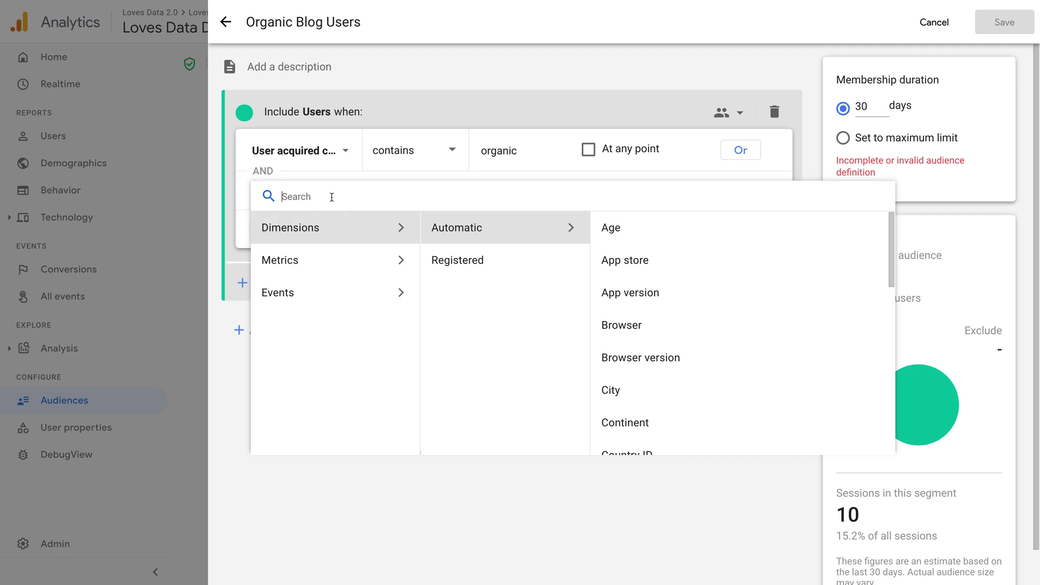
{"action": "type", "text": "["}
{"action": "key", "text": "BackSpace"}
{"action": "type", "text": "page"}
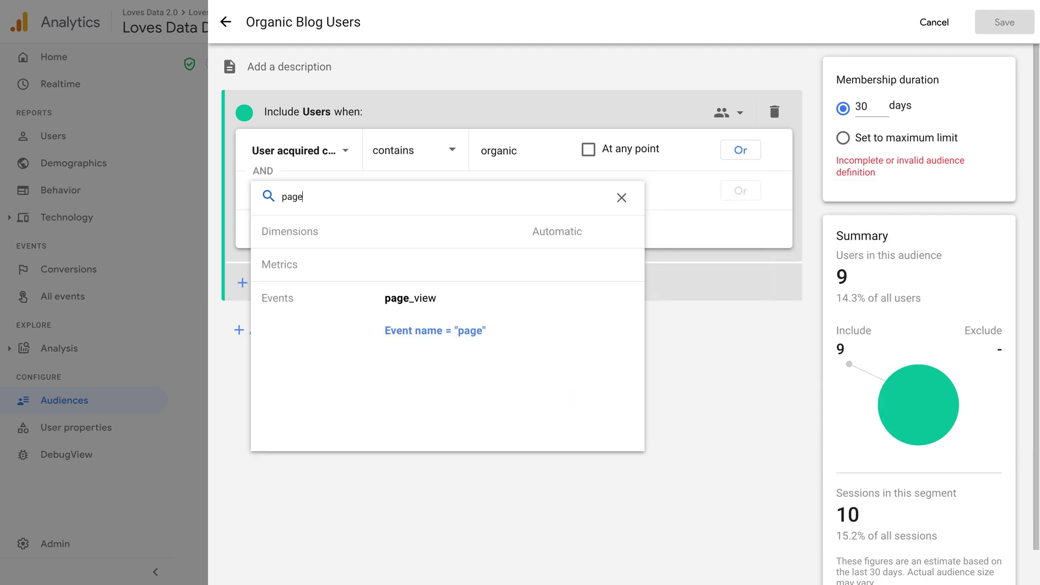
{"action": "left_click", "coordinate": [422, 298]}
Restrict page_view to page_location containing 'blog', apply it, and save the audience.
{"action": "left_click", "coordinate": [430, 192]}
{"action": "type", "text": "page"}
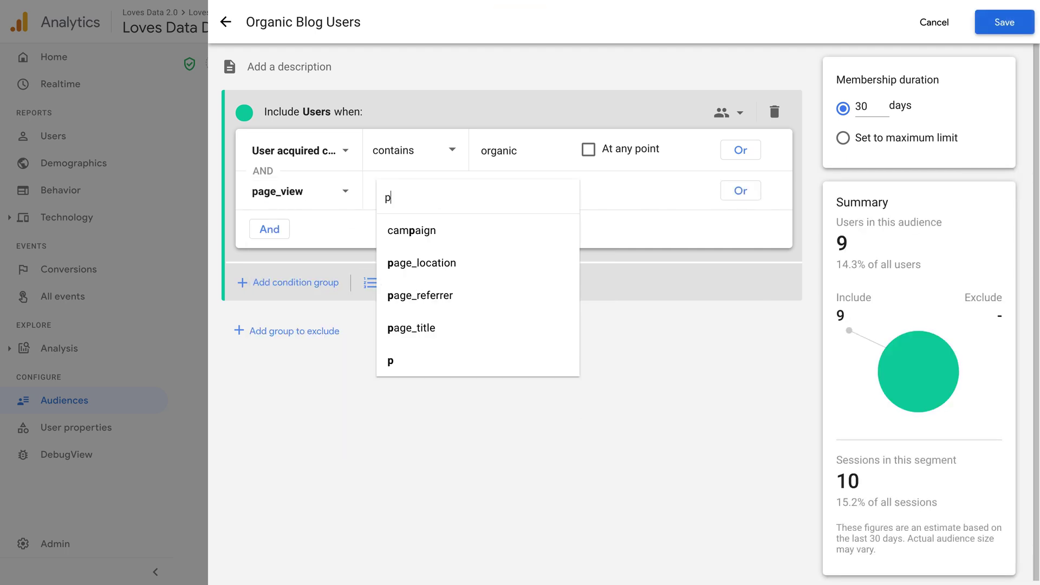
{"action": "left_click", "coordinate": [434, 229]}
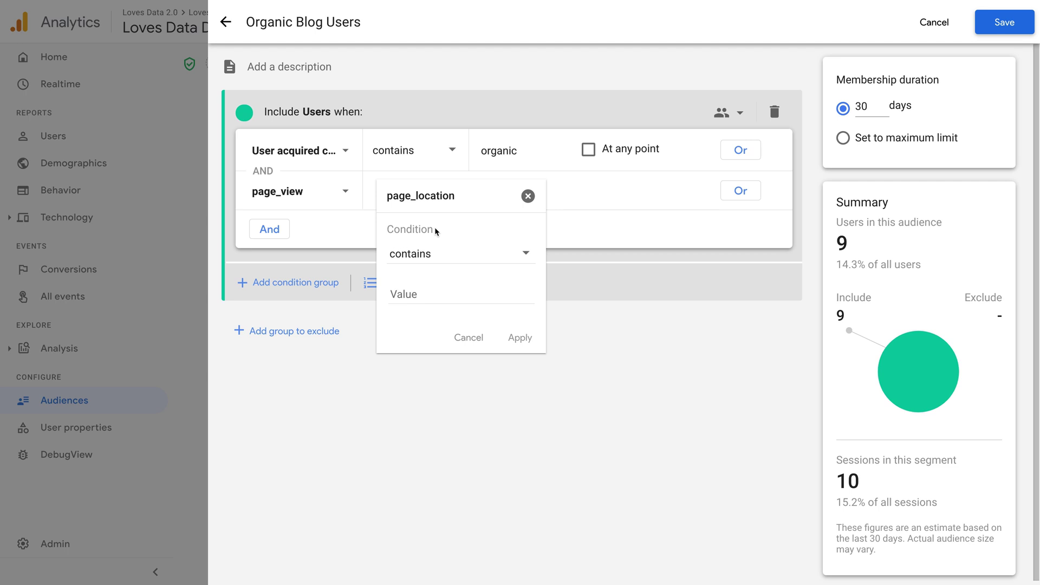
{"action": "left_click", "coordinate": [414, 293]}
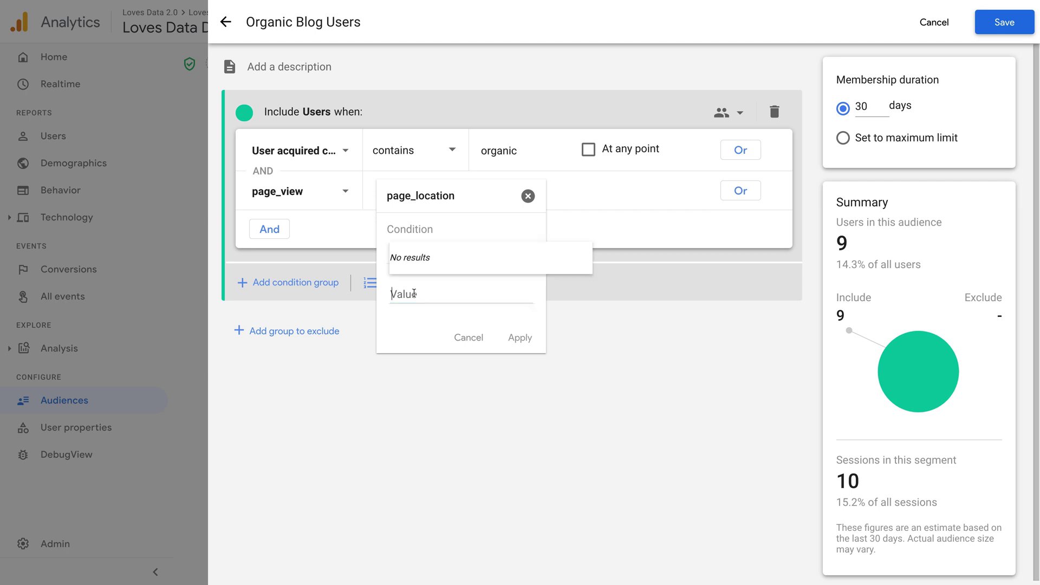
{"action": "type", "text": "blog"}
{"action": "left_click", "coordinate": [433, 307]}
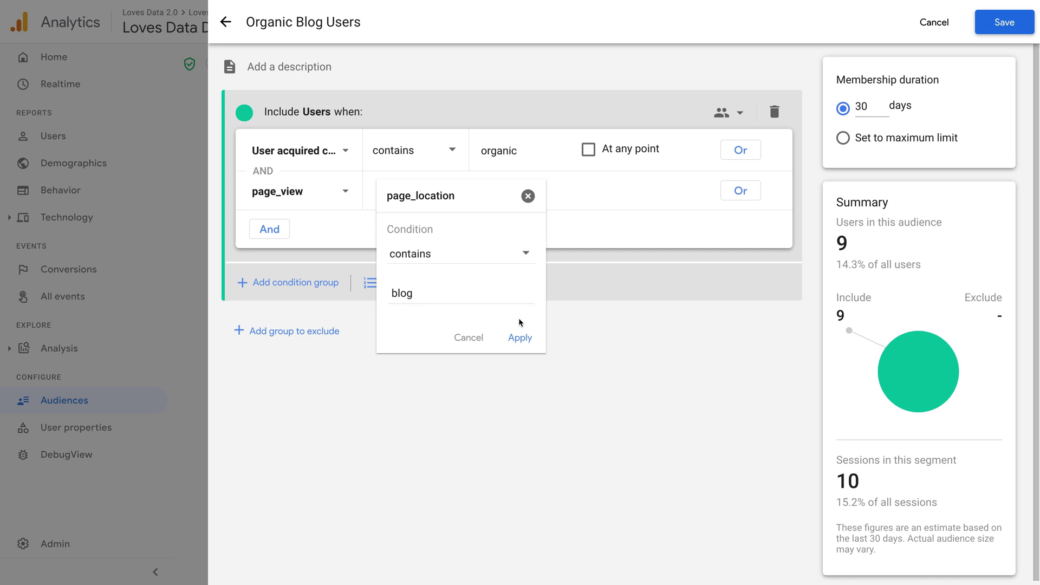
{"action": "left_click", "coordinate": [520, 338]}
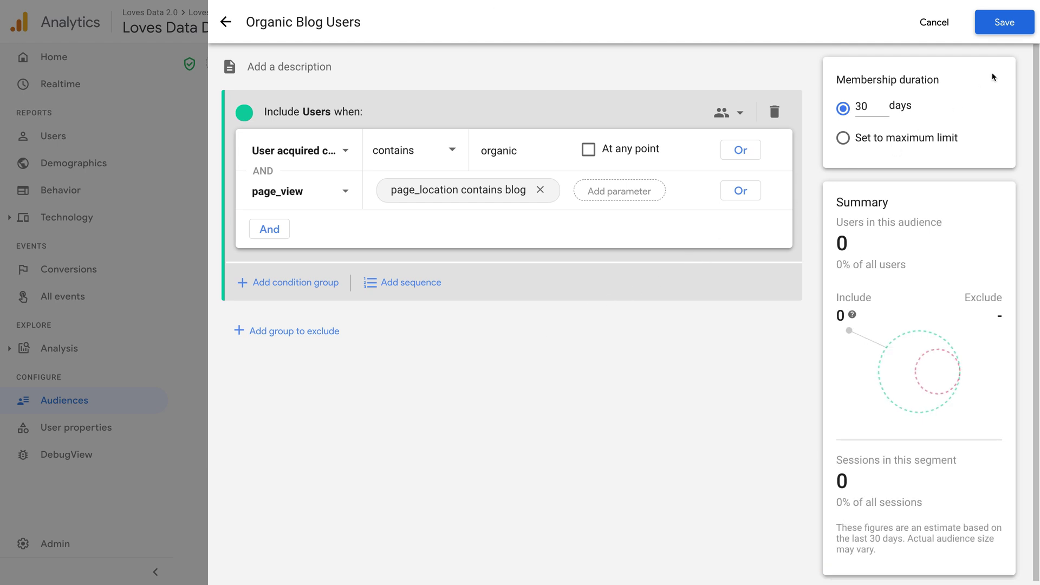
{"action": "left_click", "coordinate": [1017, 27]}
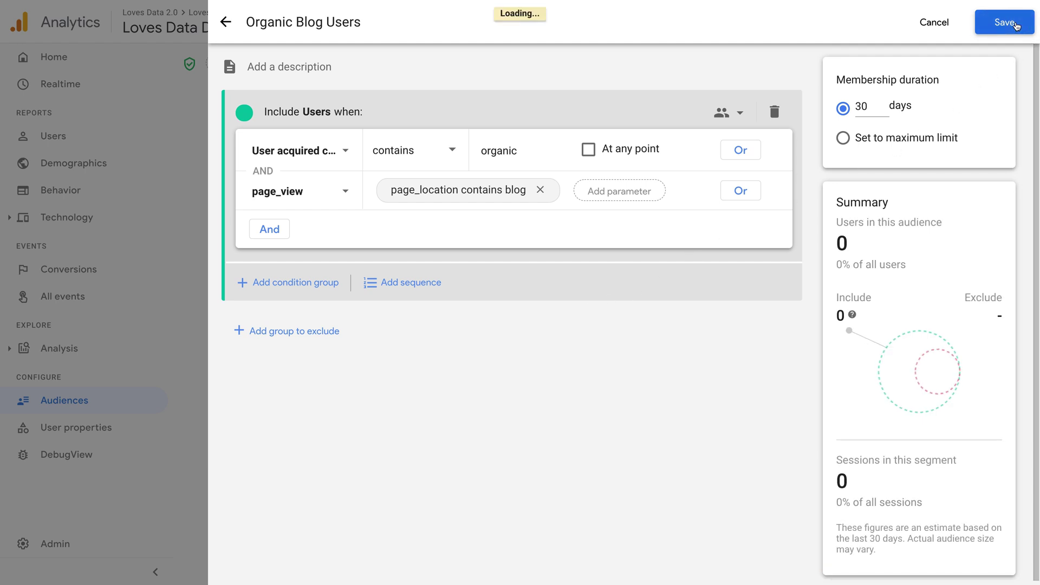